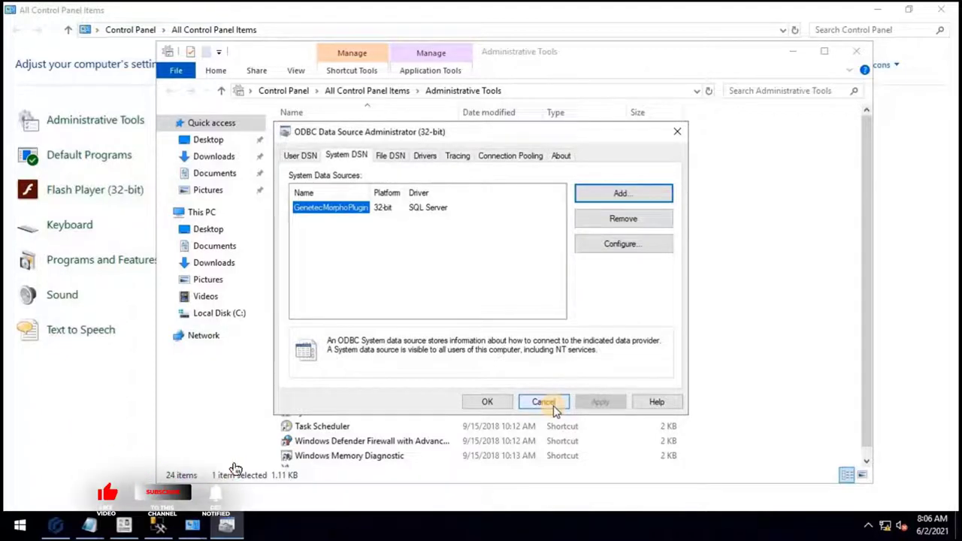
Launch MorphoManager Client from the Start menu's Recently added list
left_click(9, 528)
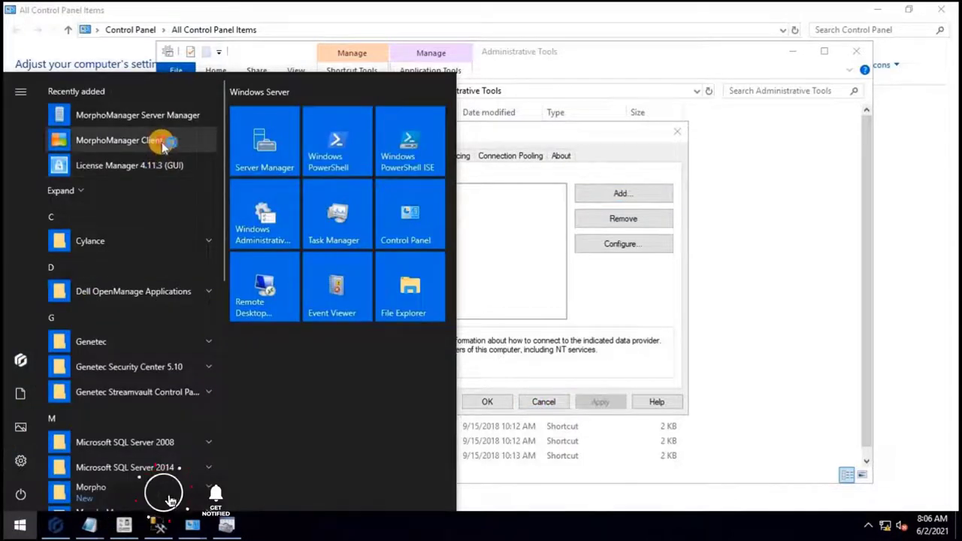
left_click(161, 141)
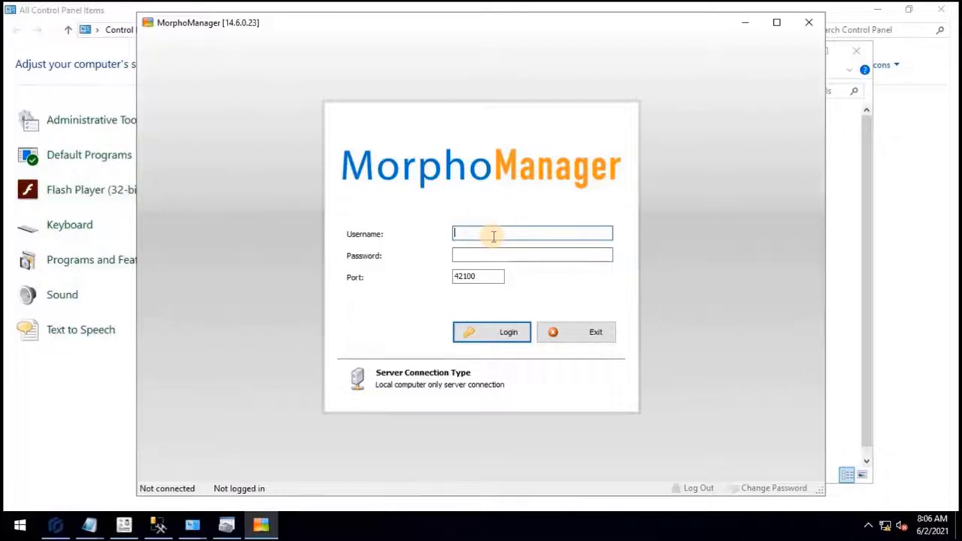
Sign in to the local MorphoManager server as administrator with the account password
type("administrator")
left_click(498, 258)
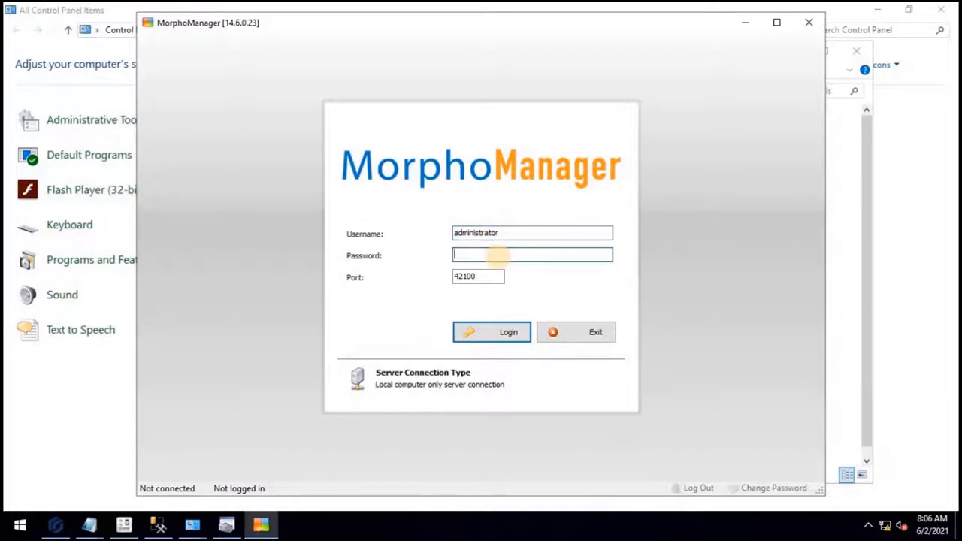
type("********")
left_click(494, 332)
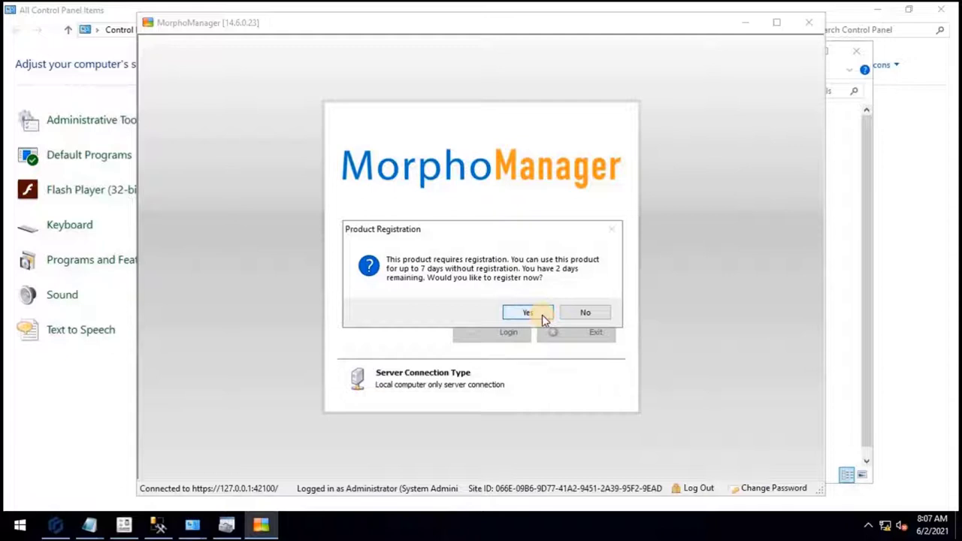
Decline product registration to continue on the trial to the Home page
left_click(564, 314)
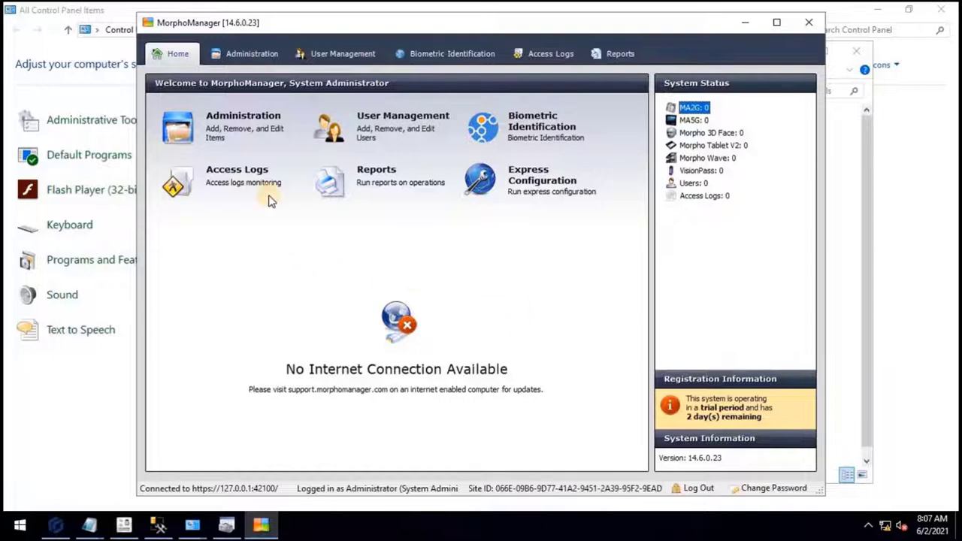
In Administration > System Configuration, set the BioBridge system to MorphoManager Universal BioBridge
left_click(272, 138)
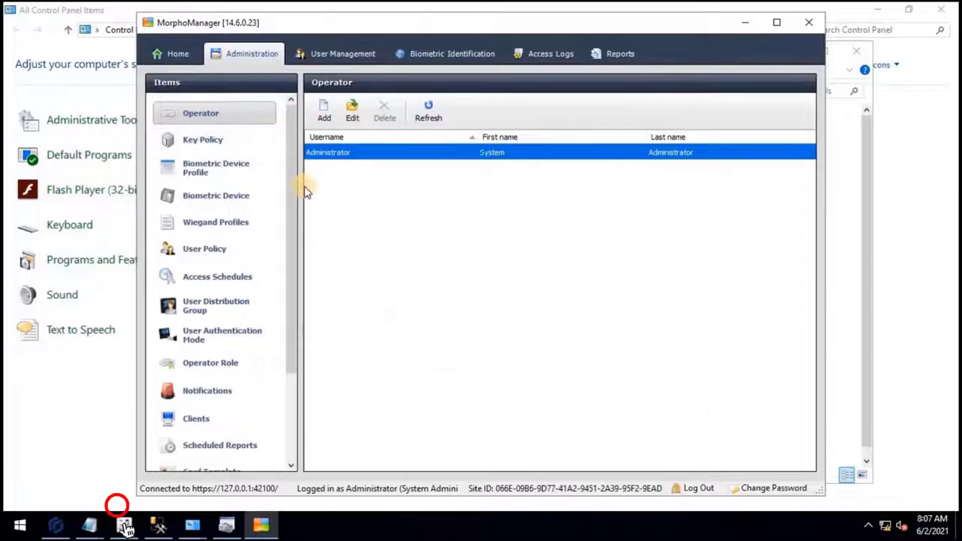
left_click_drag(297, 198, 306, 350)
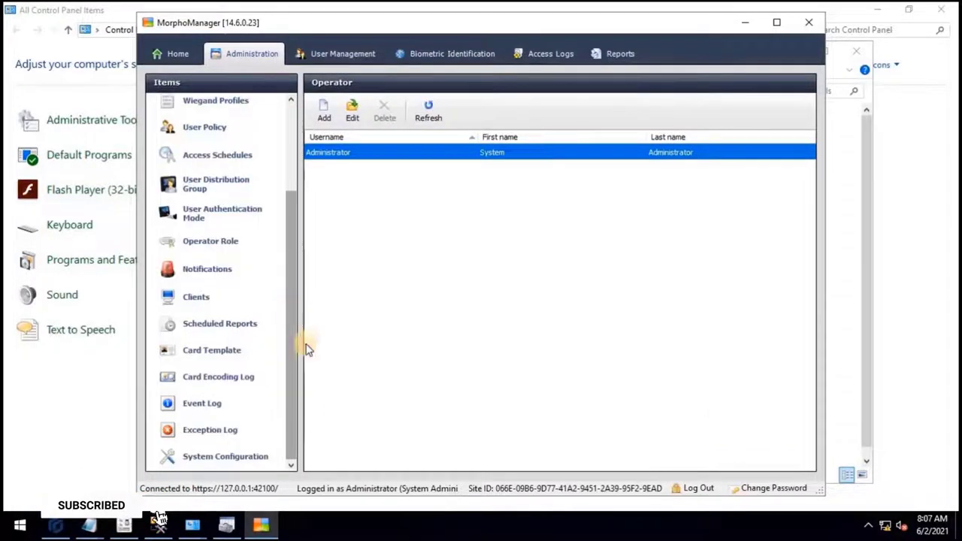
left_click(253, 462)
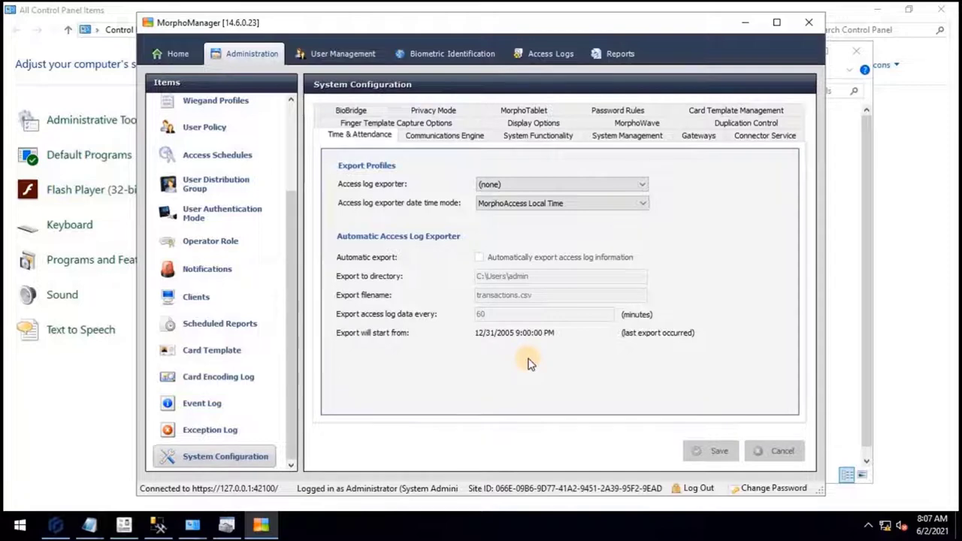
left_click(384, 111)
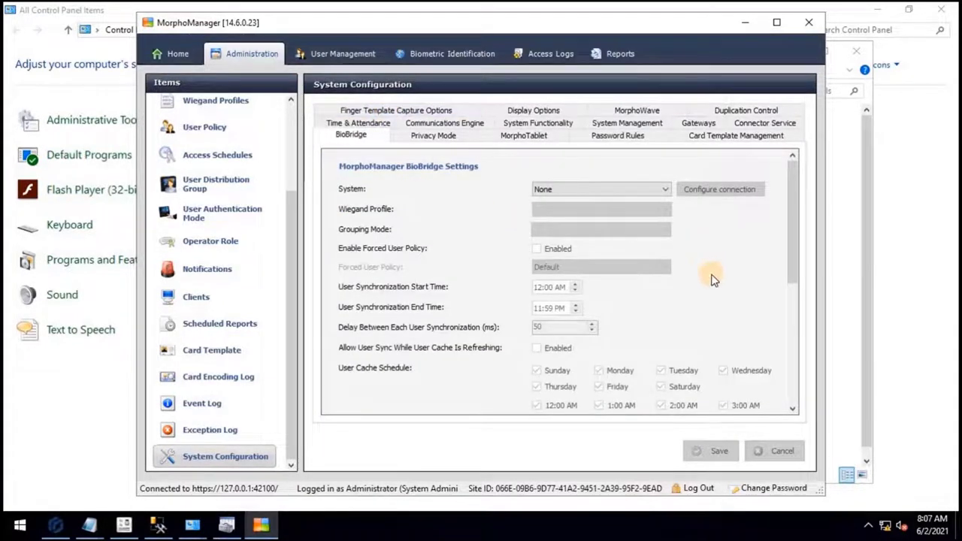
left_click(667, 191)
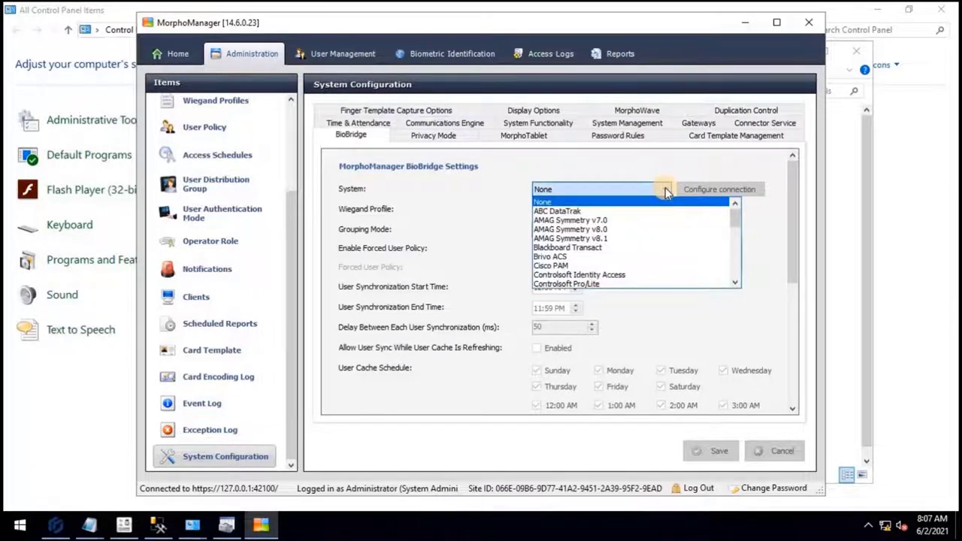
scroll(657, 226, "down", 2)
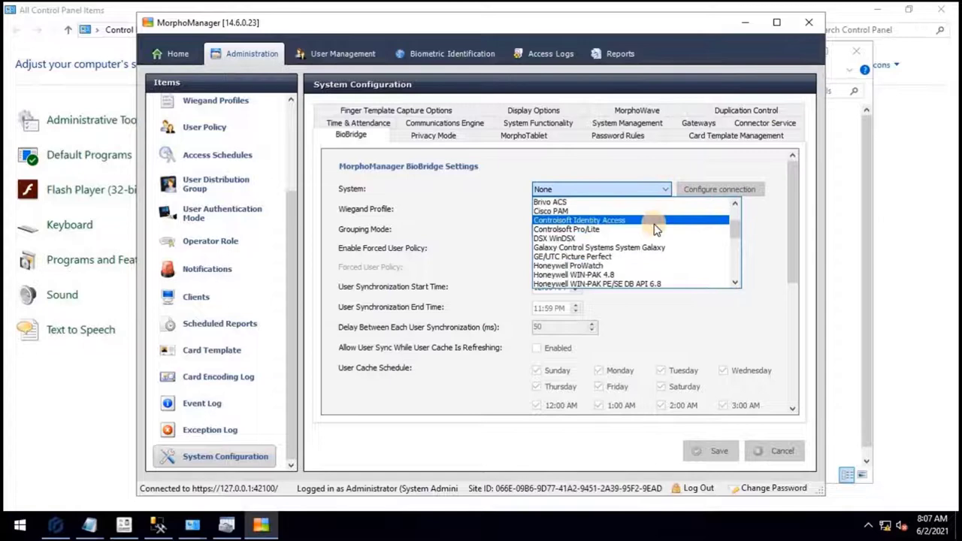
scroll(656, 229, "down", 5)
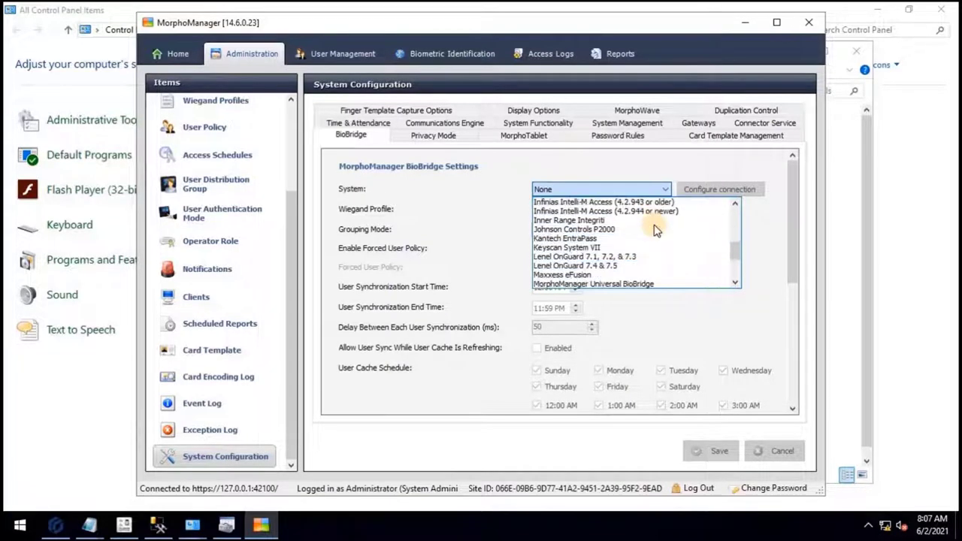
scroll(657, 233, "down", 1)
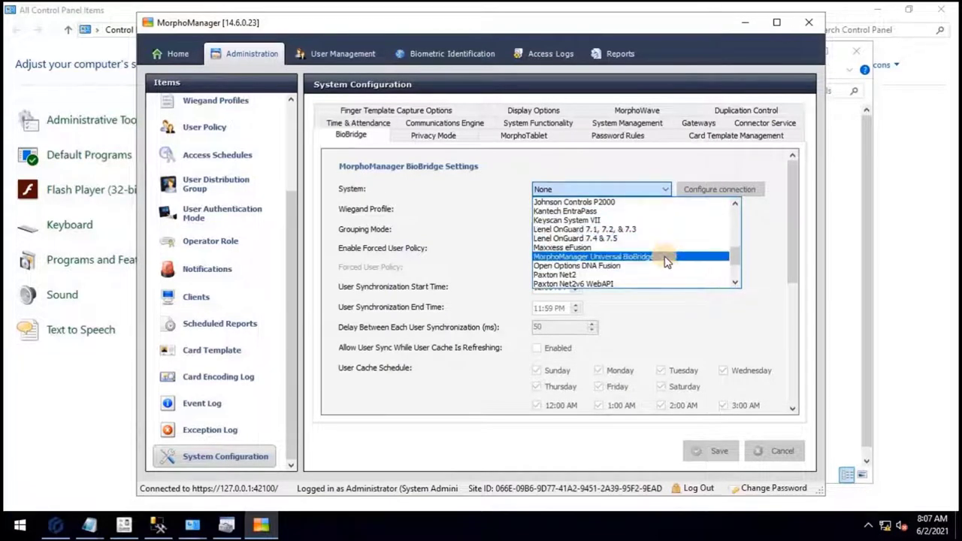
left_click(665, 260)
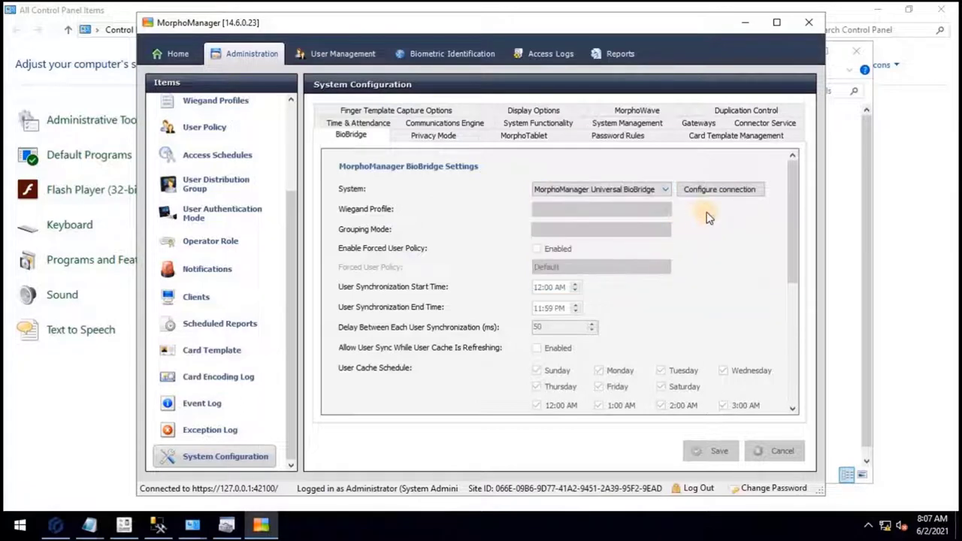
Set the ODBC connection to DSN GenetecMorphoPlugin64 with logon username abc and the account password
left_click(758, 192)
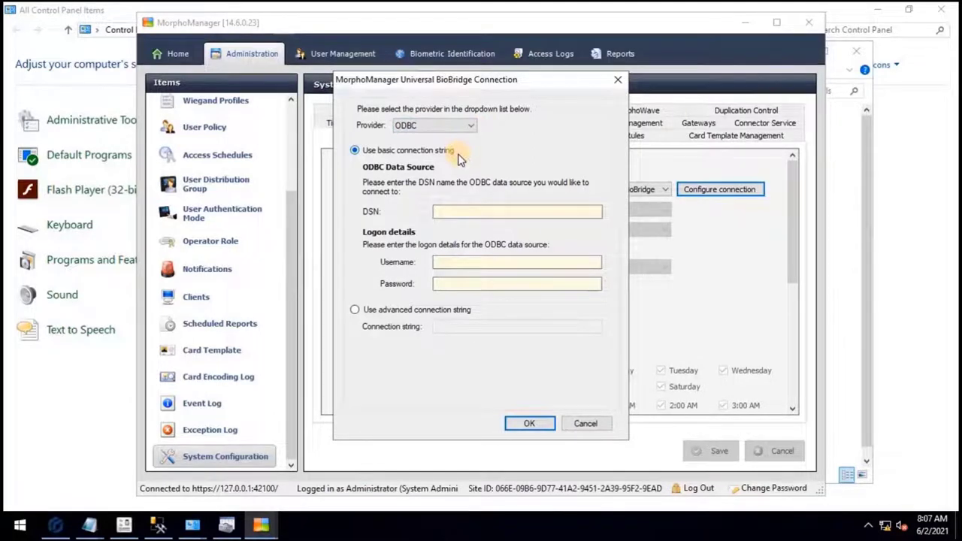
left_click(507, 212)
left_click(508, 211)
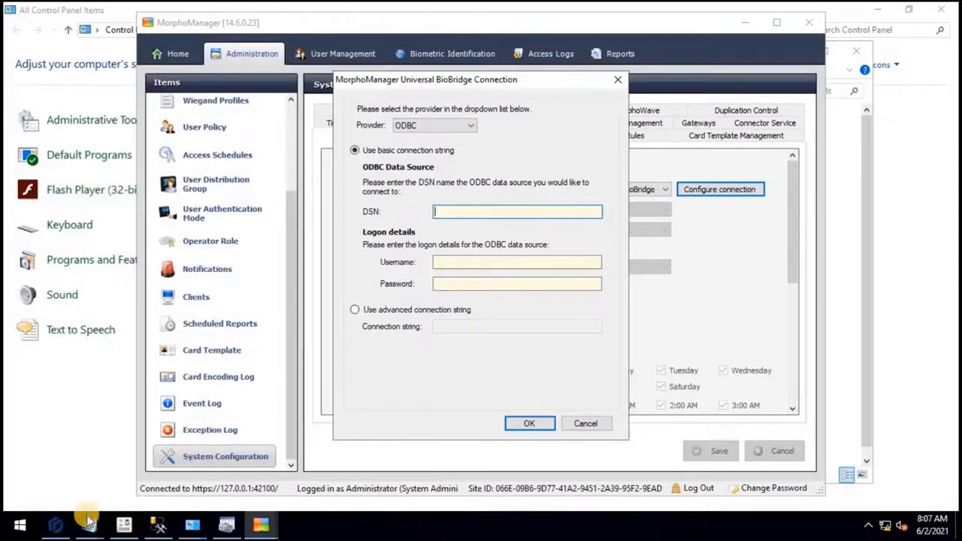
mouse_move(88, 521)
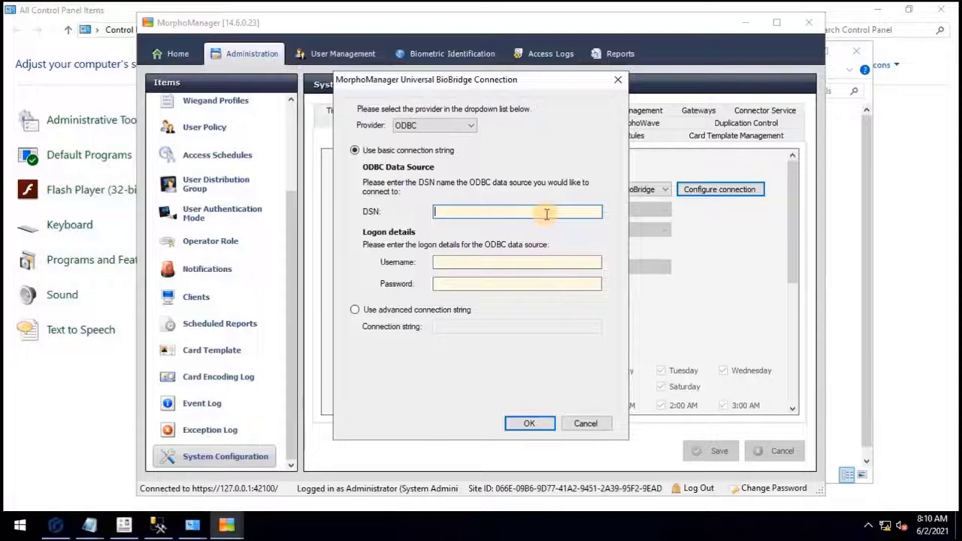
type("GenetecMorphoPlugin64")
left_click(551, 261)
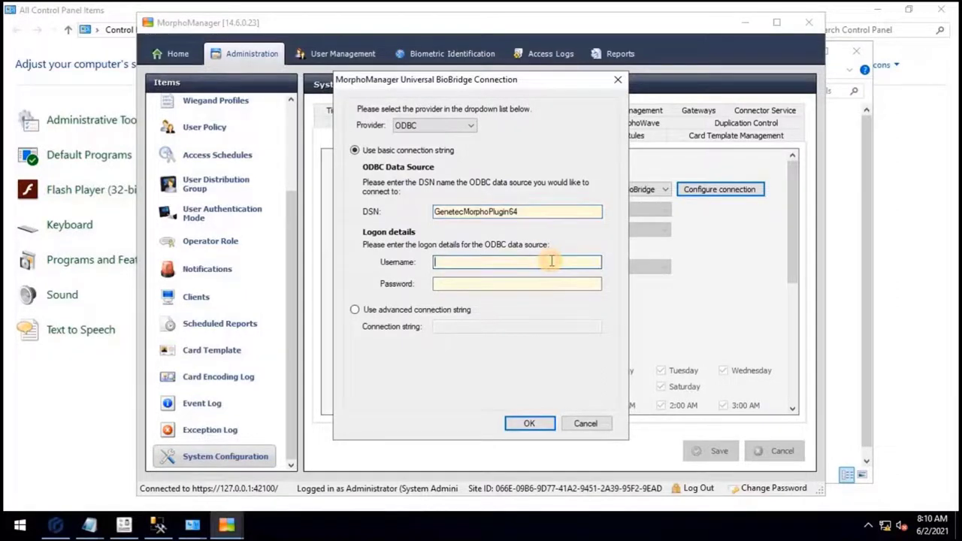
type("abc")
left_click(562, 283)
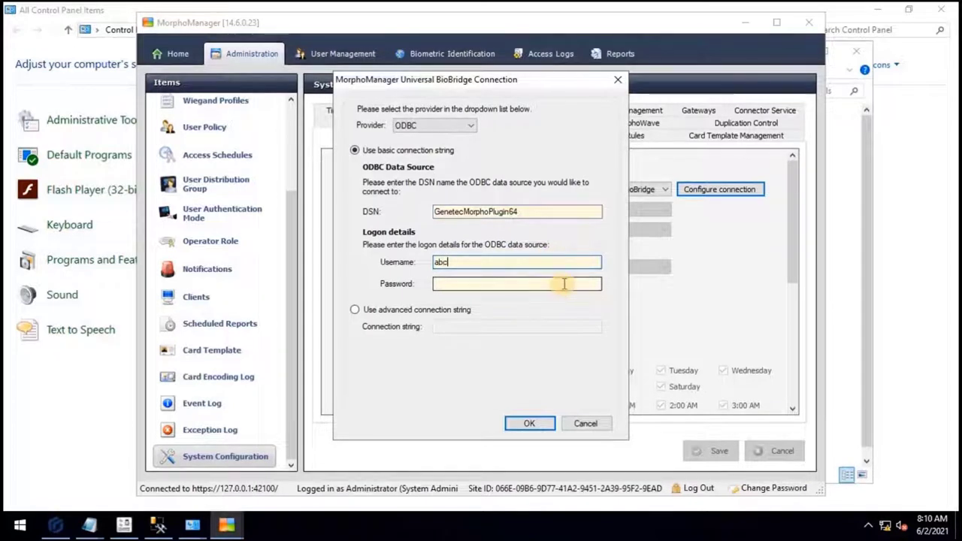
type("************")
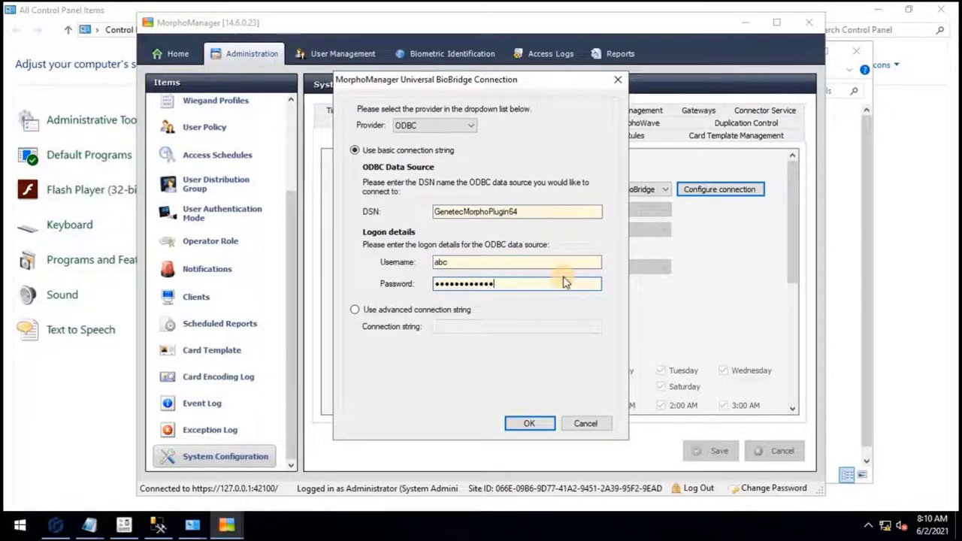
left_click(547, 424)
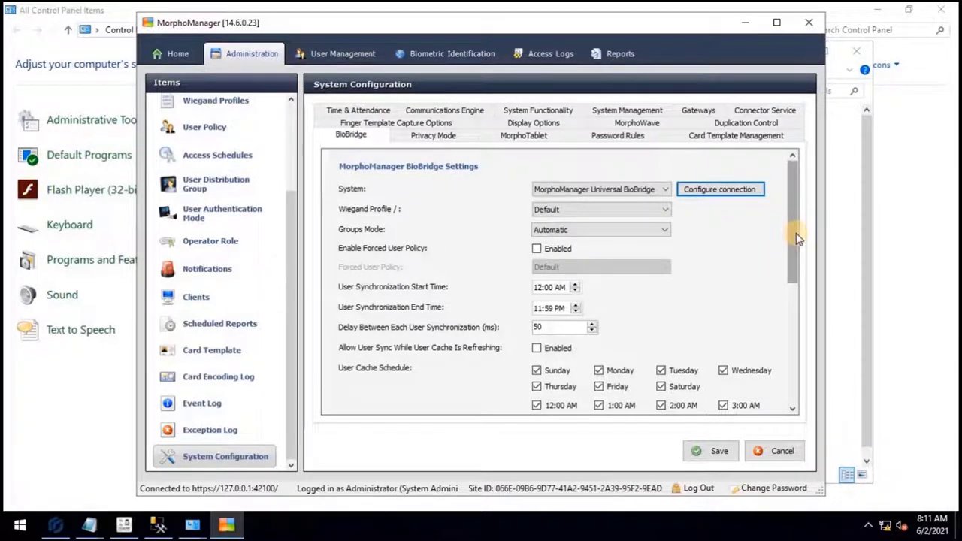
left_click_drag(799, 238, 790, 327)
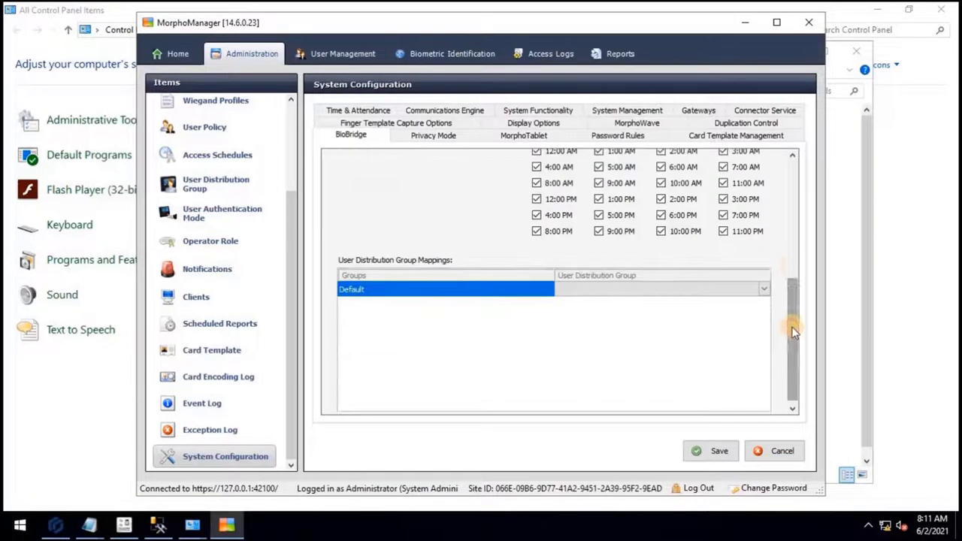
left_click(792, 188)
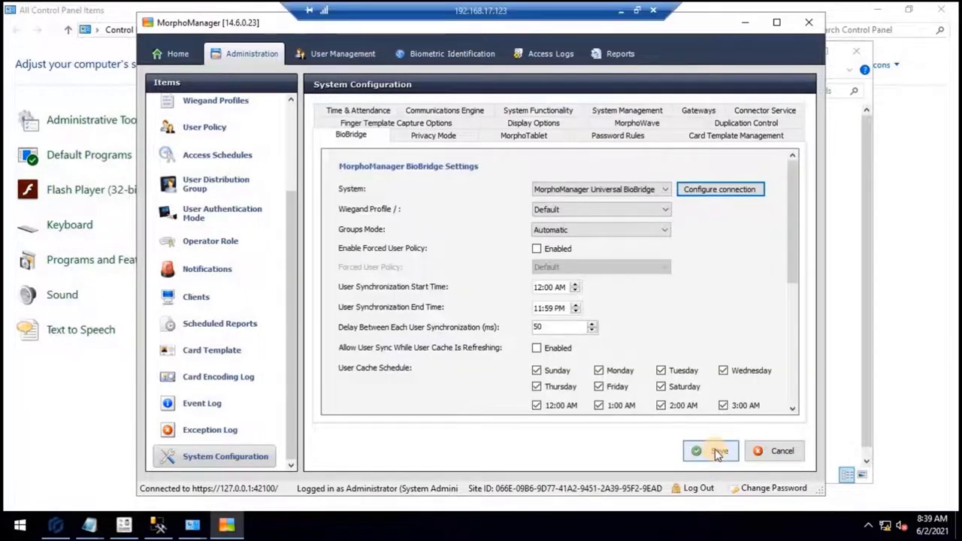
Save the Universal BioBridge settings, accepting the unmapped distribution groups warning, and go Home
left_click(719, 452)
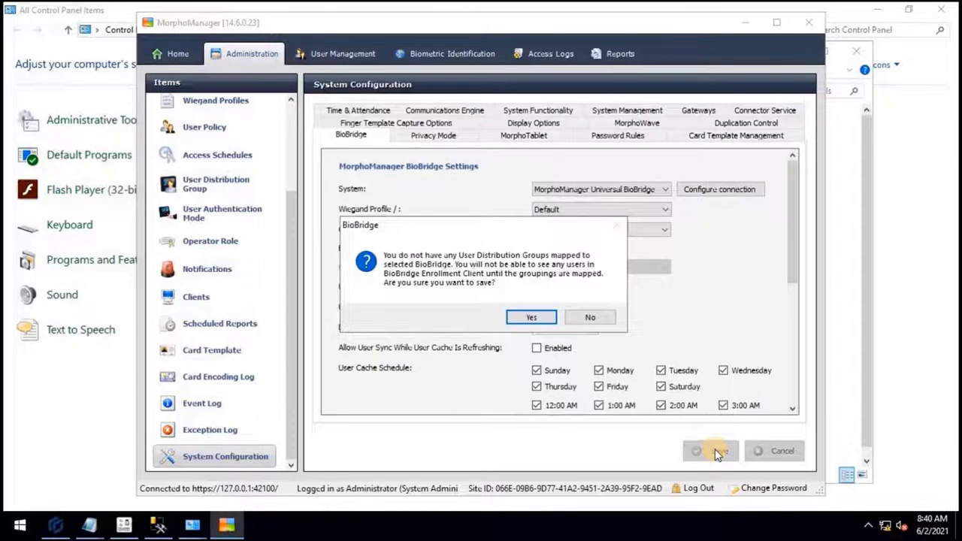
left_click(510, 317)
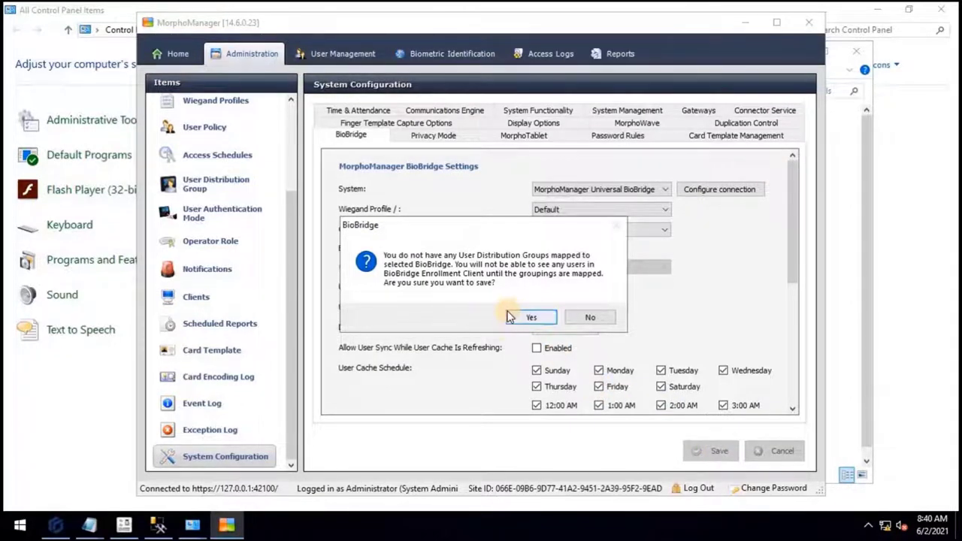
left_click(522, 320)
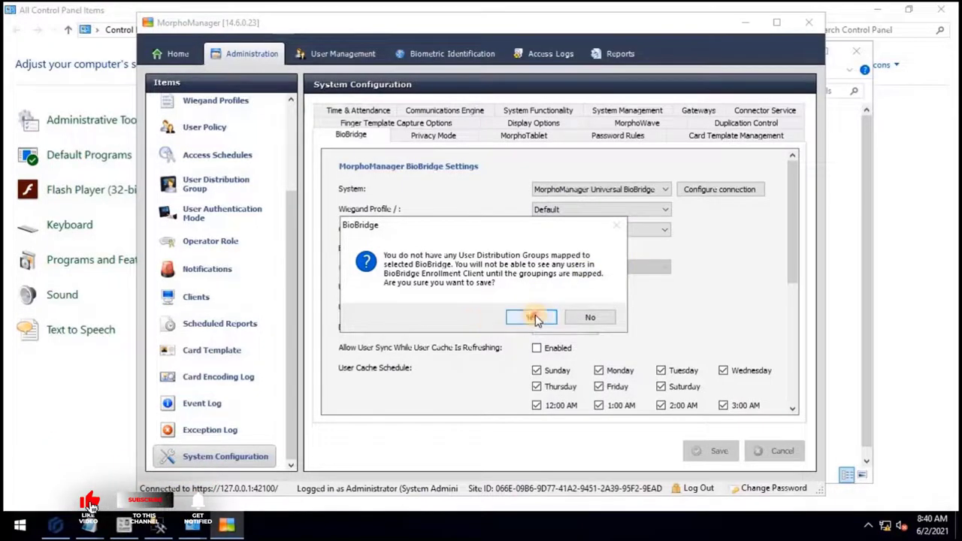
left_click(532, 317)
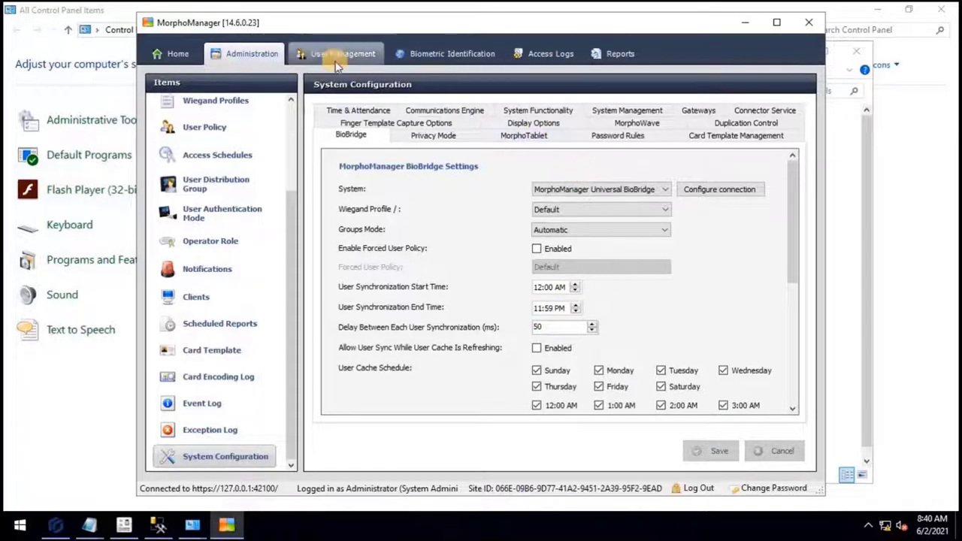
left_click(185, 51)
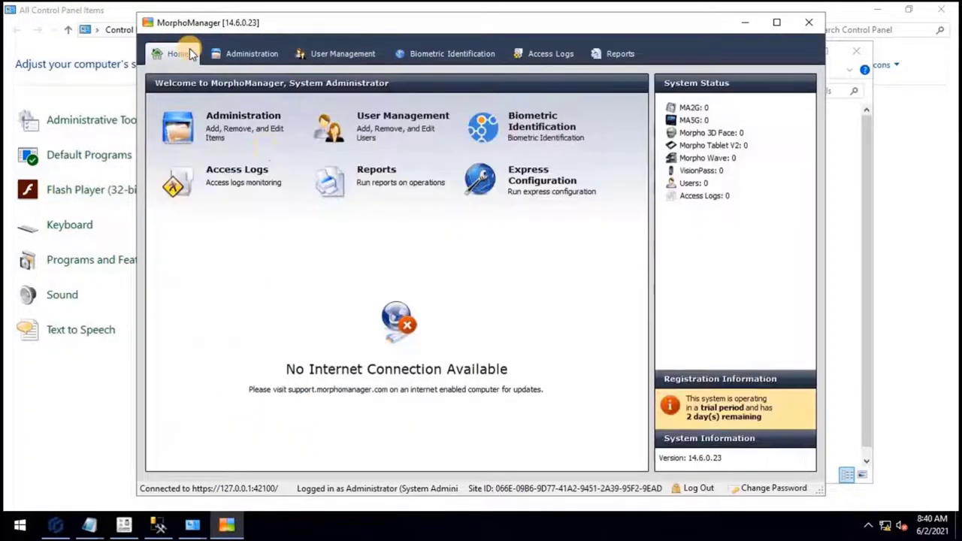
Open the empty Biometric Device page from the Administration items list
left_click(249, 139)
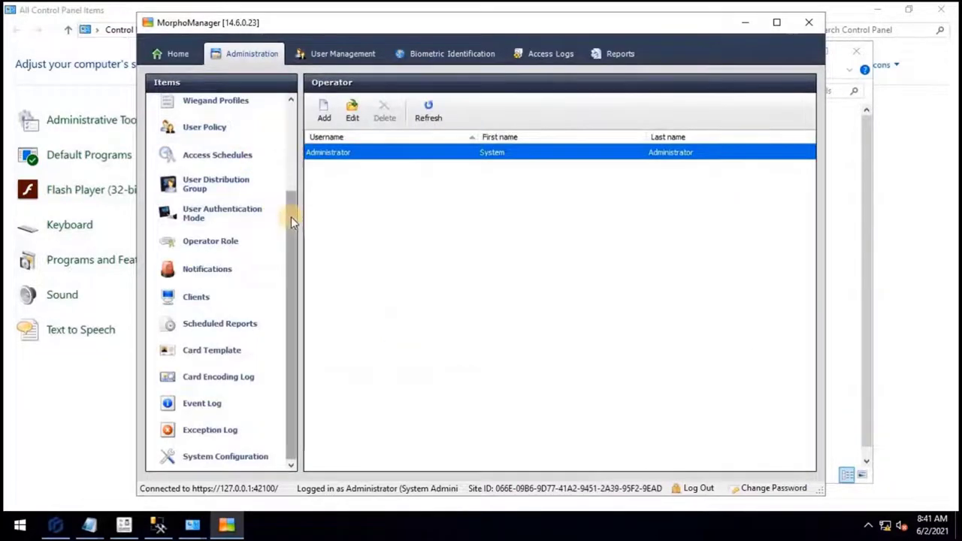
left_click_drag(291, 216, 298, 135)
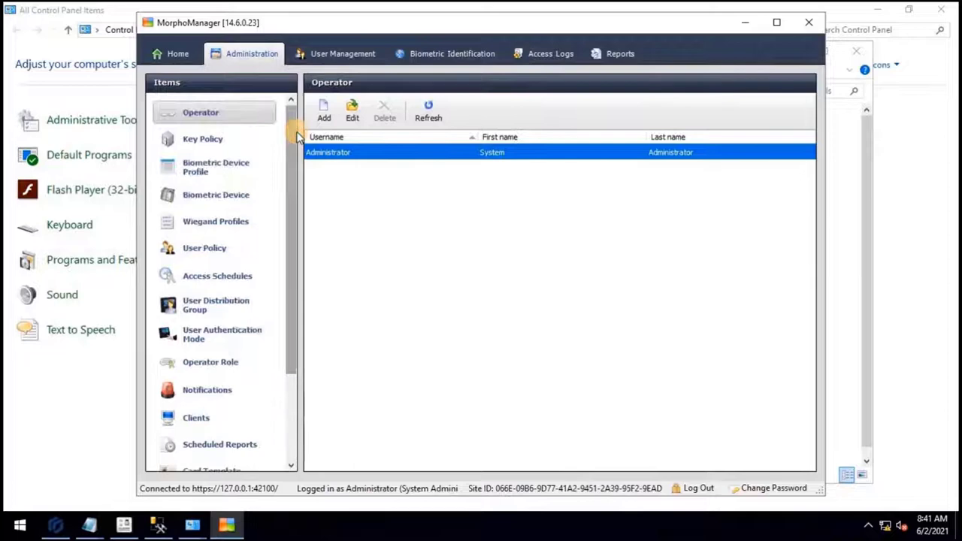
left_click(228, 198)
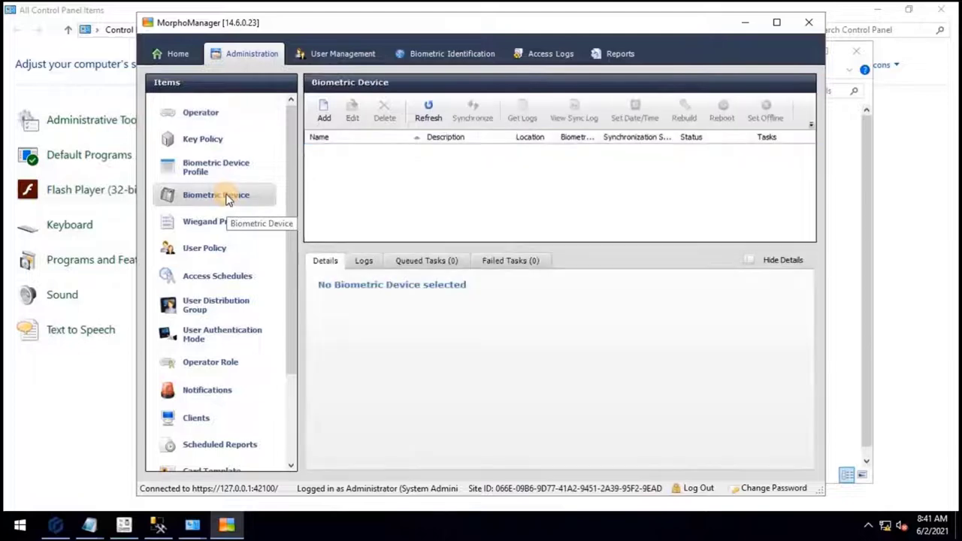
Add device GF-GLASS DOOR EXIT: description GROUND FLOOR GLASS DOOR EXIT, location GROUND FLOOR, asset ID 01
left_click(325, 120)
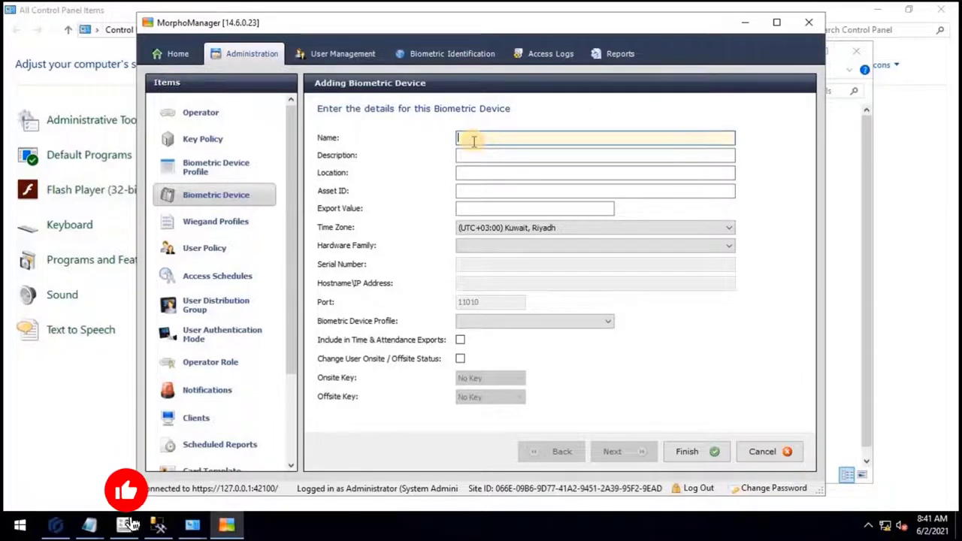
type("GF")
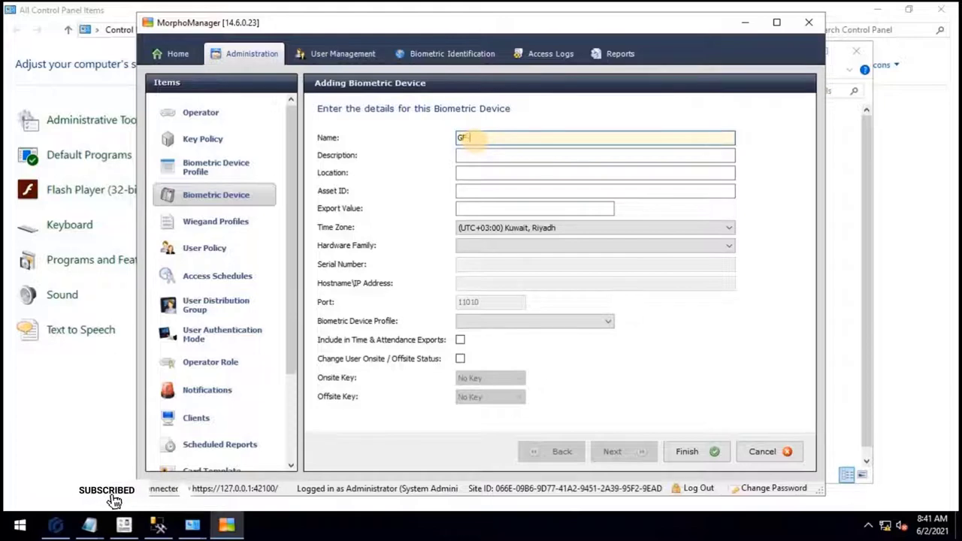
type("-")
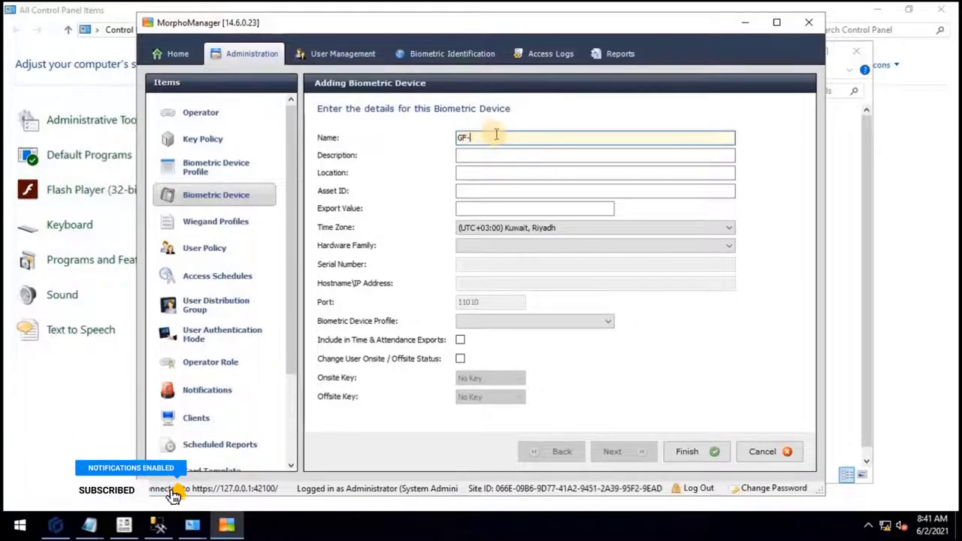
type("GLASS")
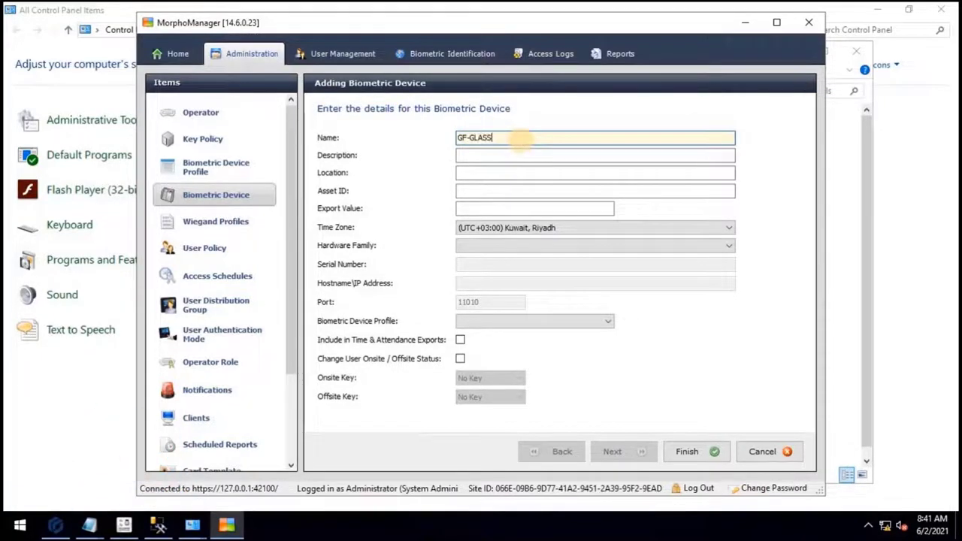
type(" DOOR EXI")
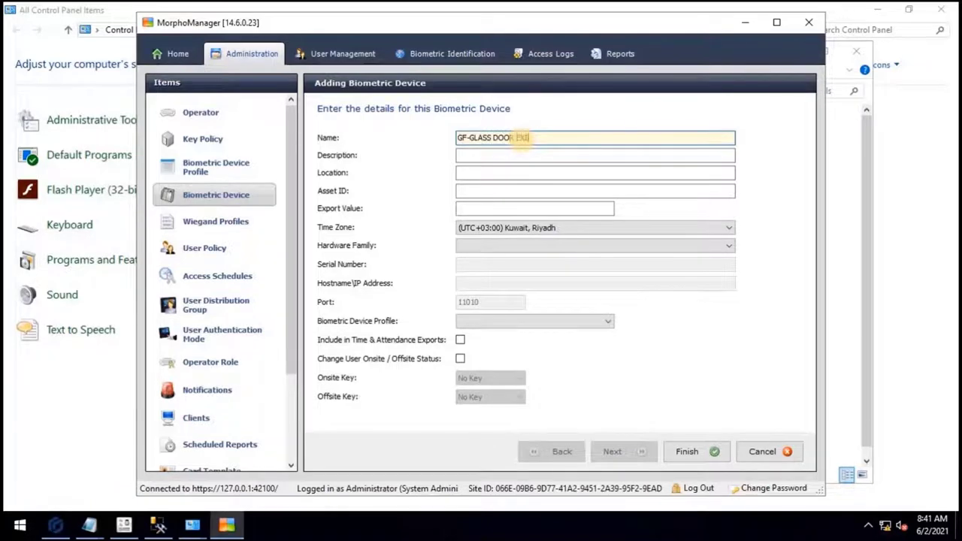
type("T")
left_click(499, 154)
type("GROUN")
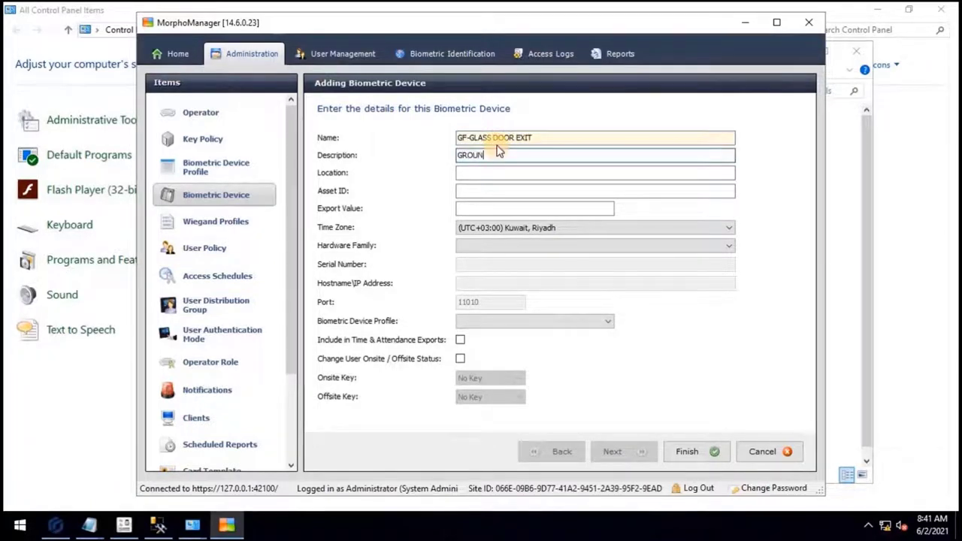
type("D GR")
type("R GLASS DO")
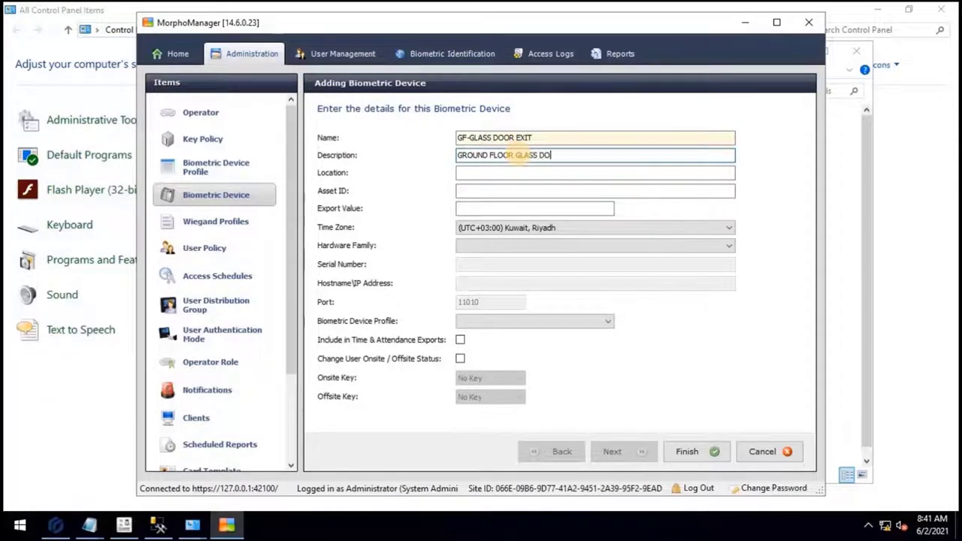
type("OR EXIT")
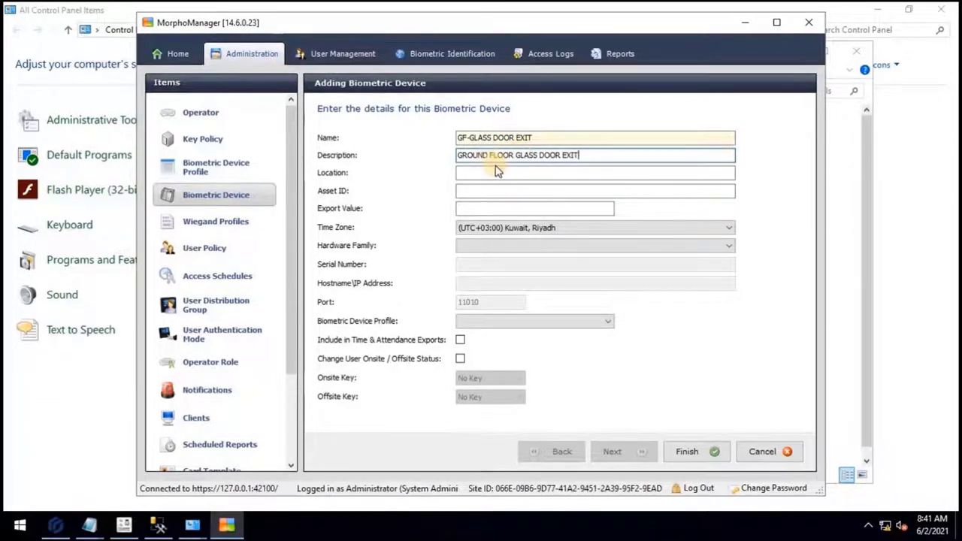
left_click(482, 173)
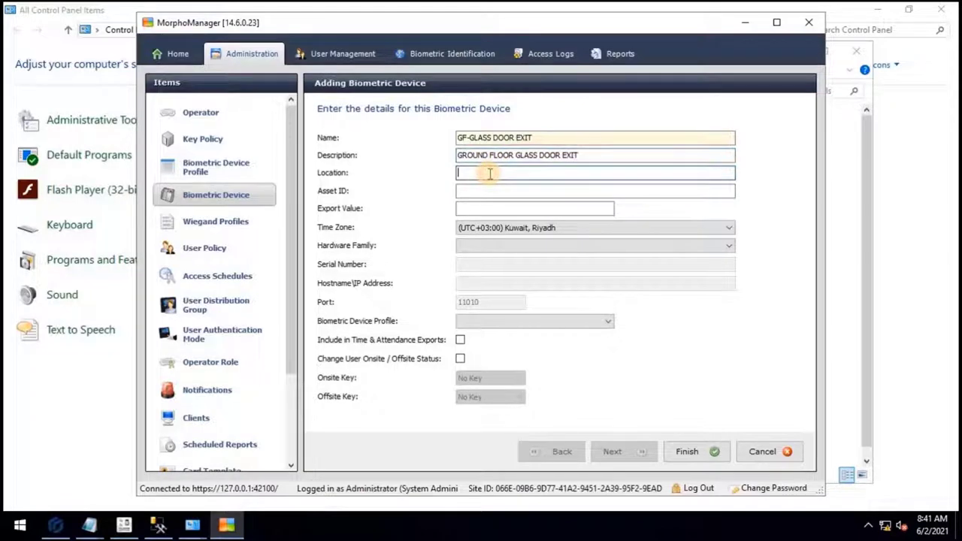
type("GRO")
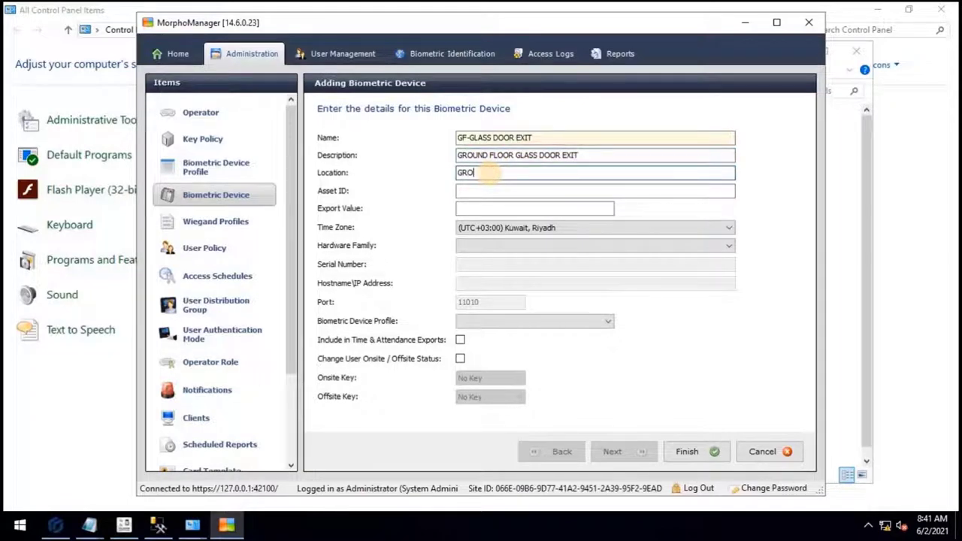
type("UND FLOOR")
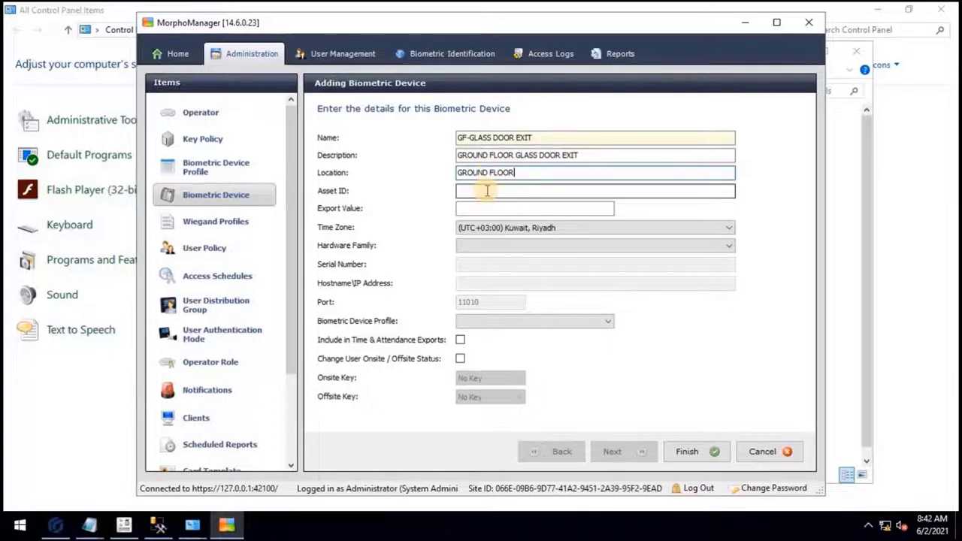
left_click(487, 191)
type("01")
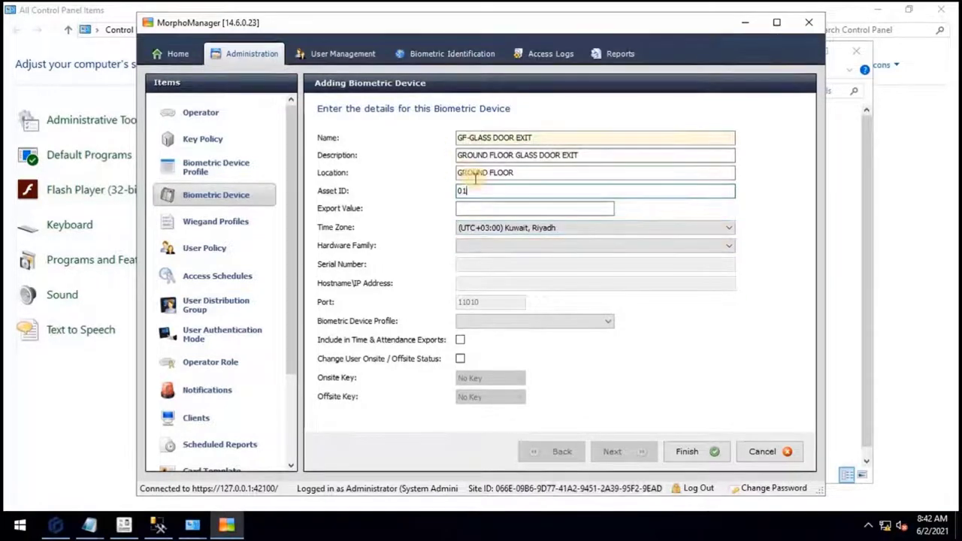
Keep time zone Kuwait, Riyadh and choose hardware family MA Sigma/Sigma Lite/Lite+/Extreme/VP MD
left_click(730, 229)
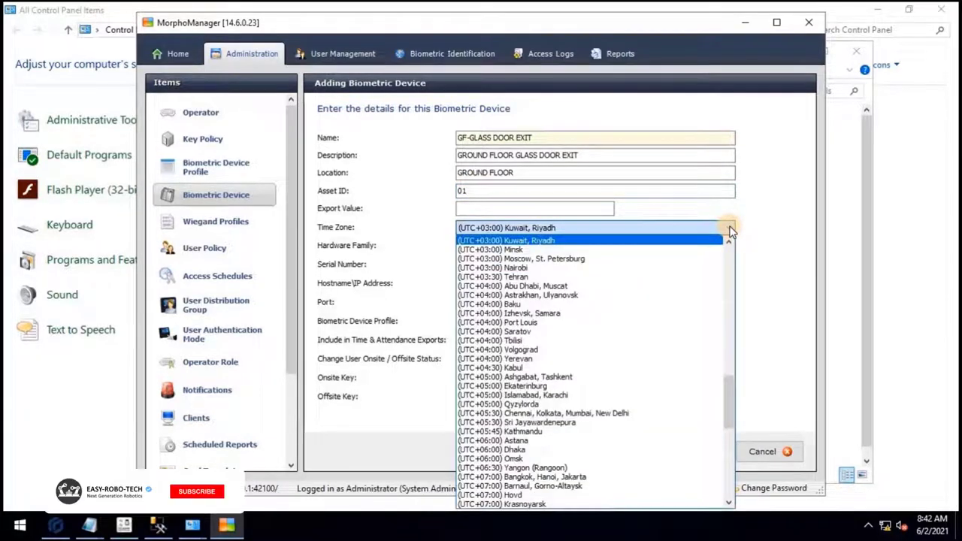
left_click(730, 229)
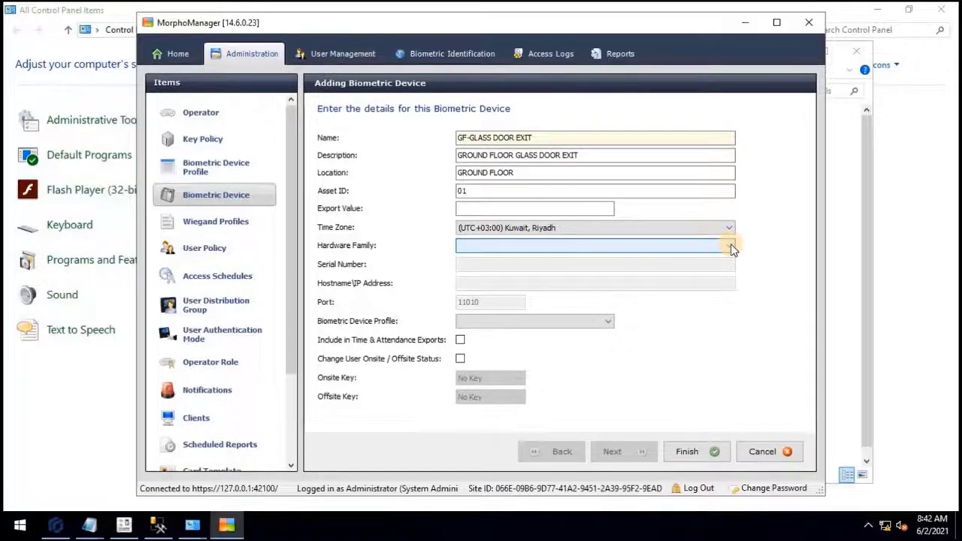
left_click(729, 246)
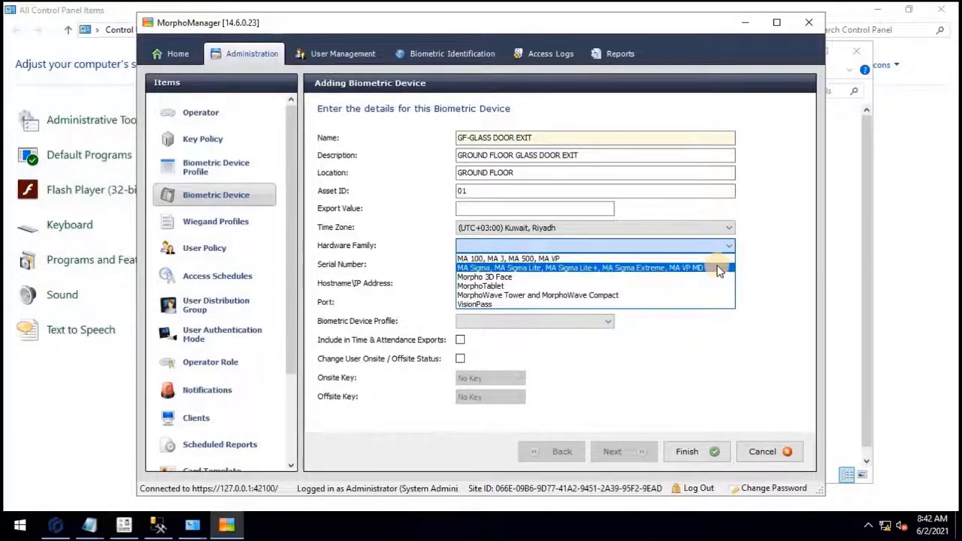
left_click(719, 269)
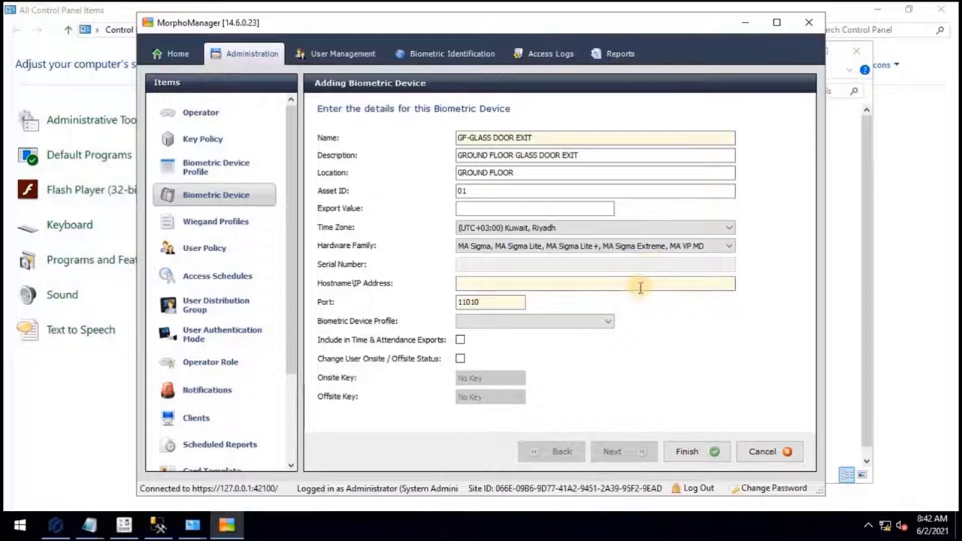
Enter IP address 192.168.17.140 and select the Default biometric device profile
left_click(648, 284)
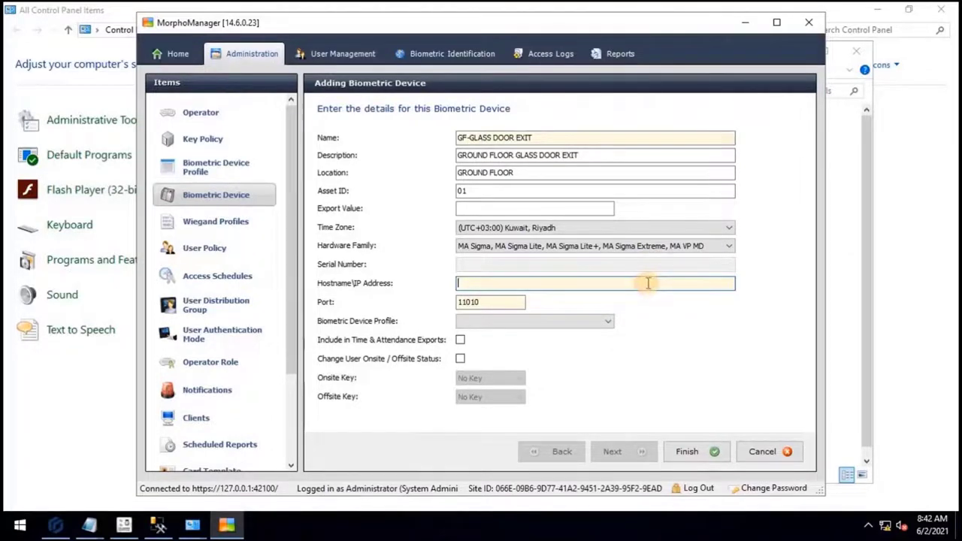
type("192")
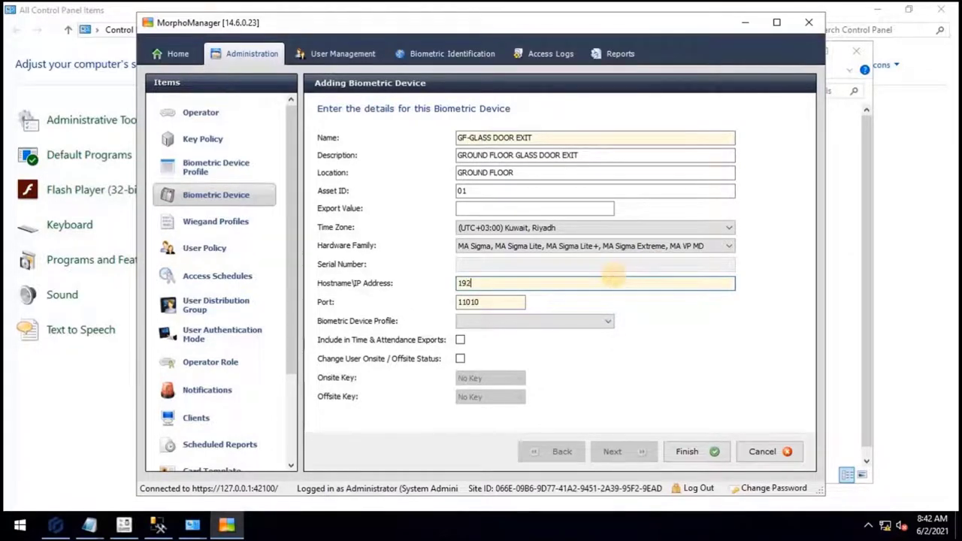
type(".168.1")
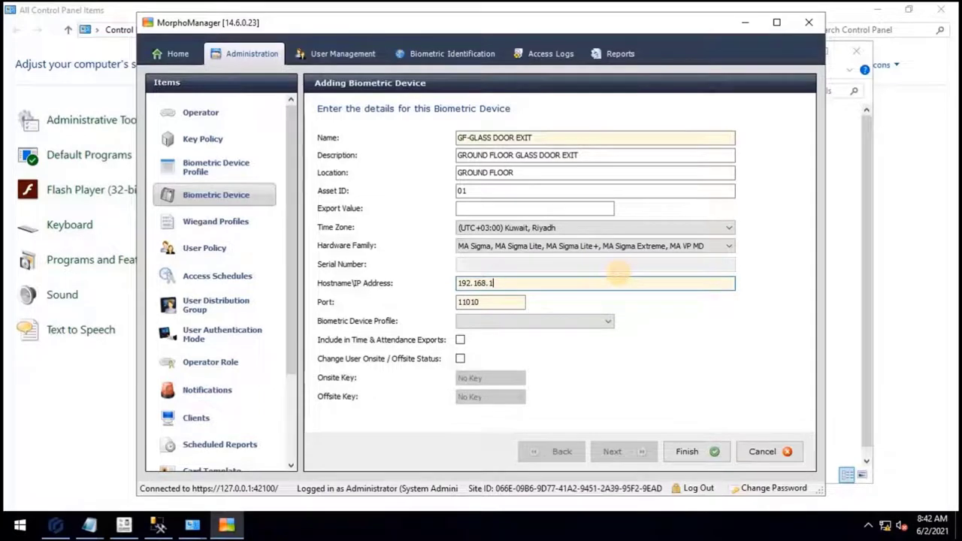
type("7.140")
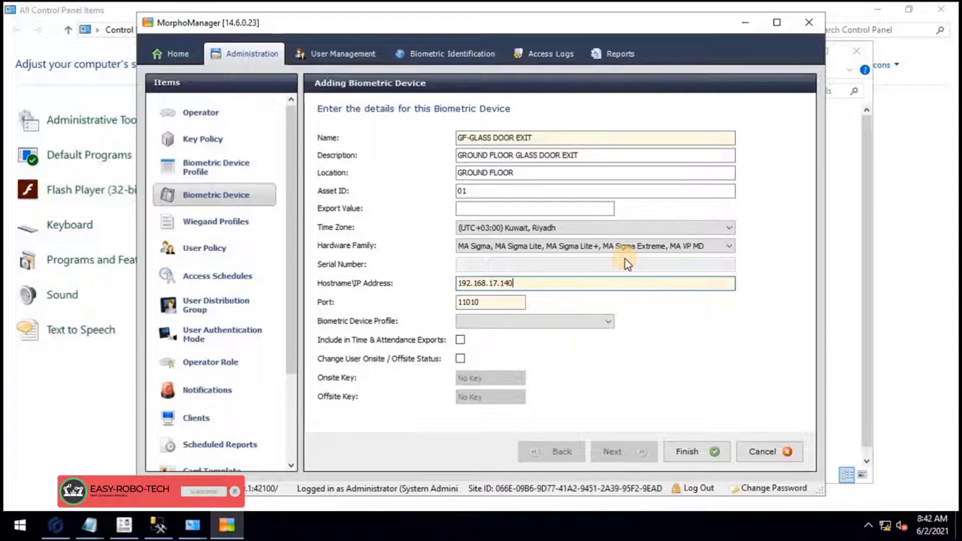
left_click(609, 324)
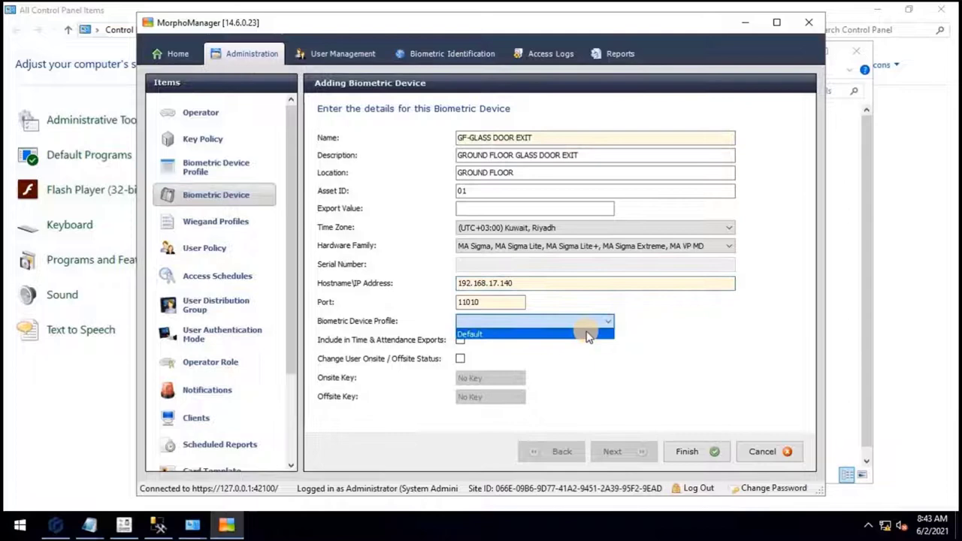
left_click(588, 335)
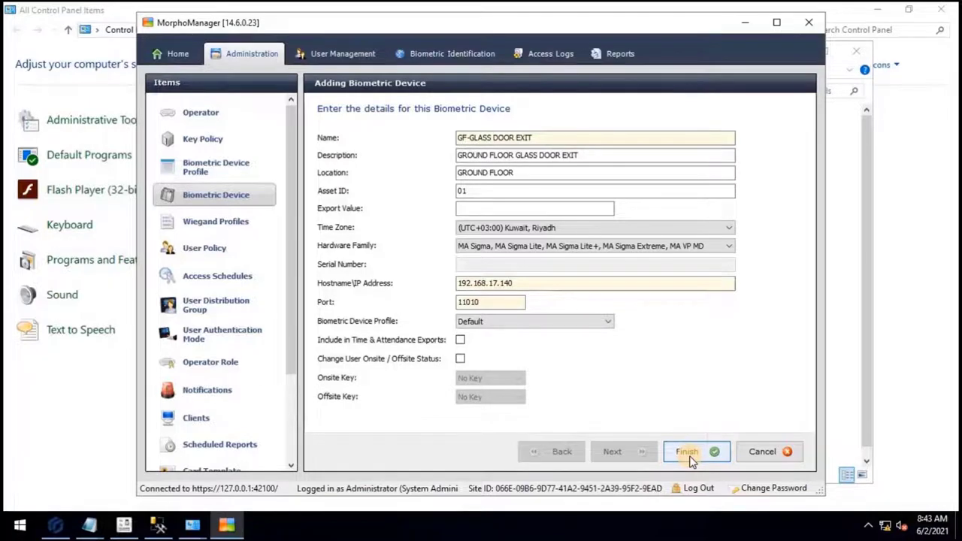
Save GF-GLASS DOOR EXIT to the device list and check its 4 queued setup tasks
left_click(690, 454)
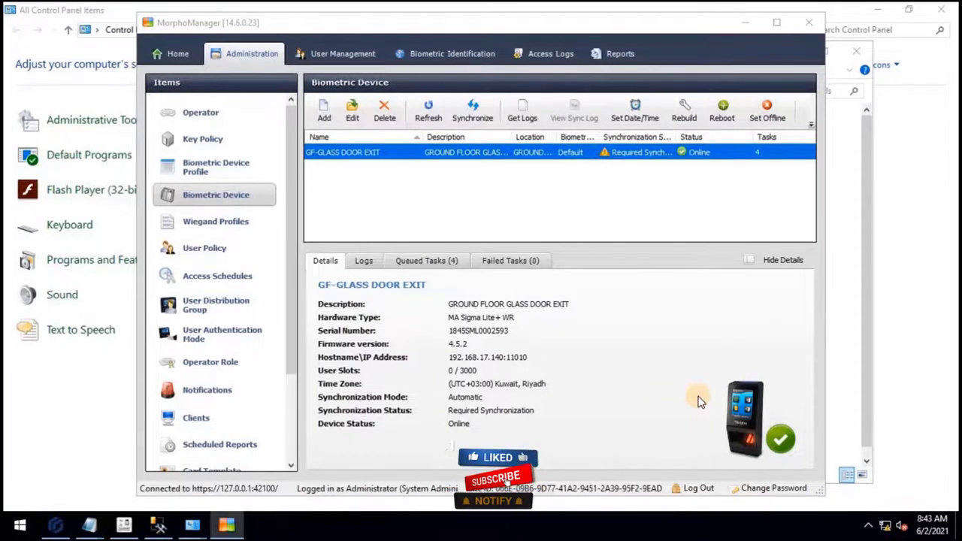
left_click(459, 260)
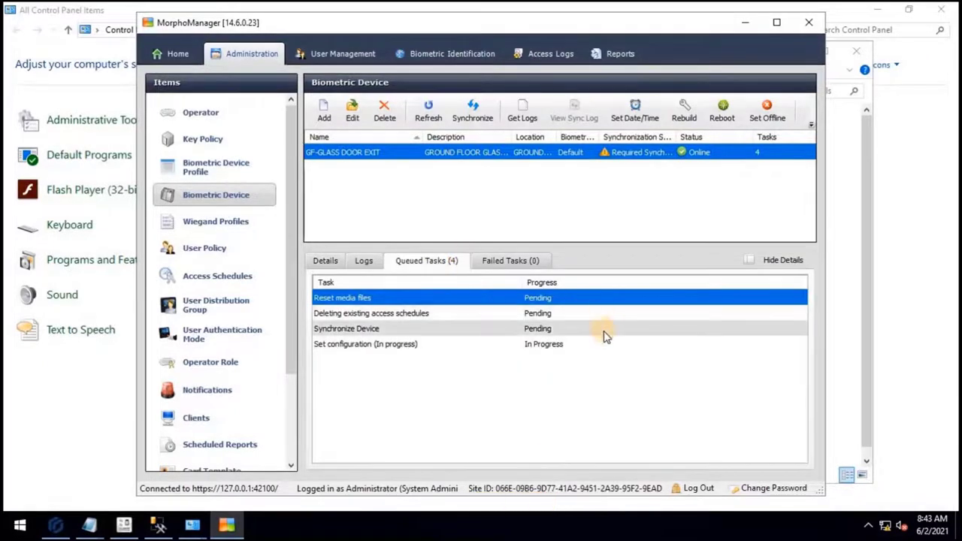